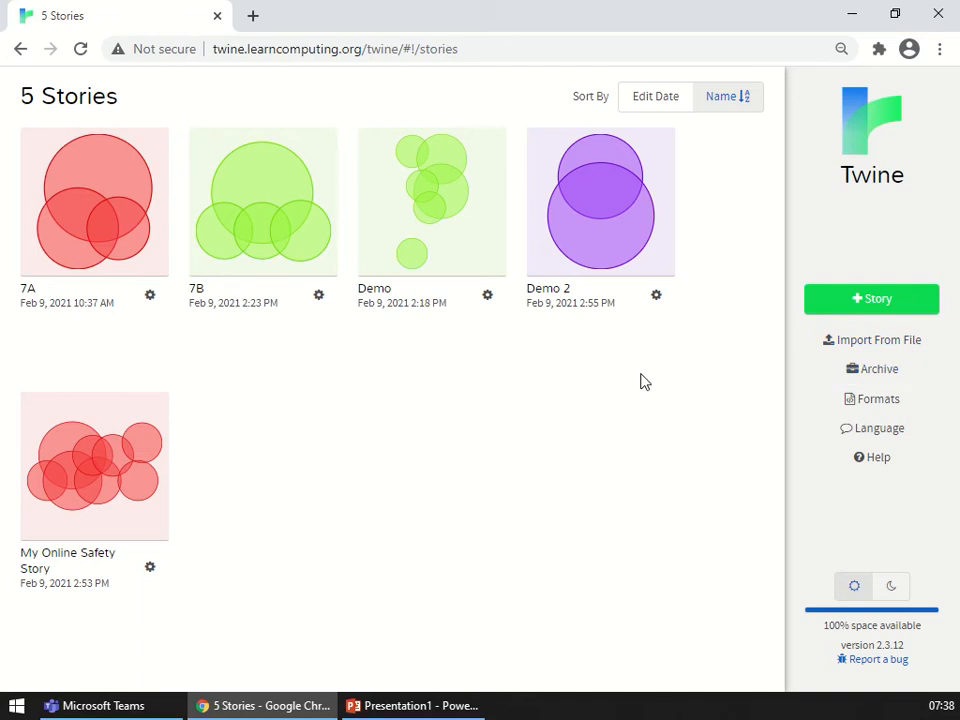
Create a new story named "My new story"
{"action": "left_click", "coordinate": [876, 312]}
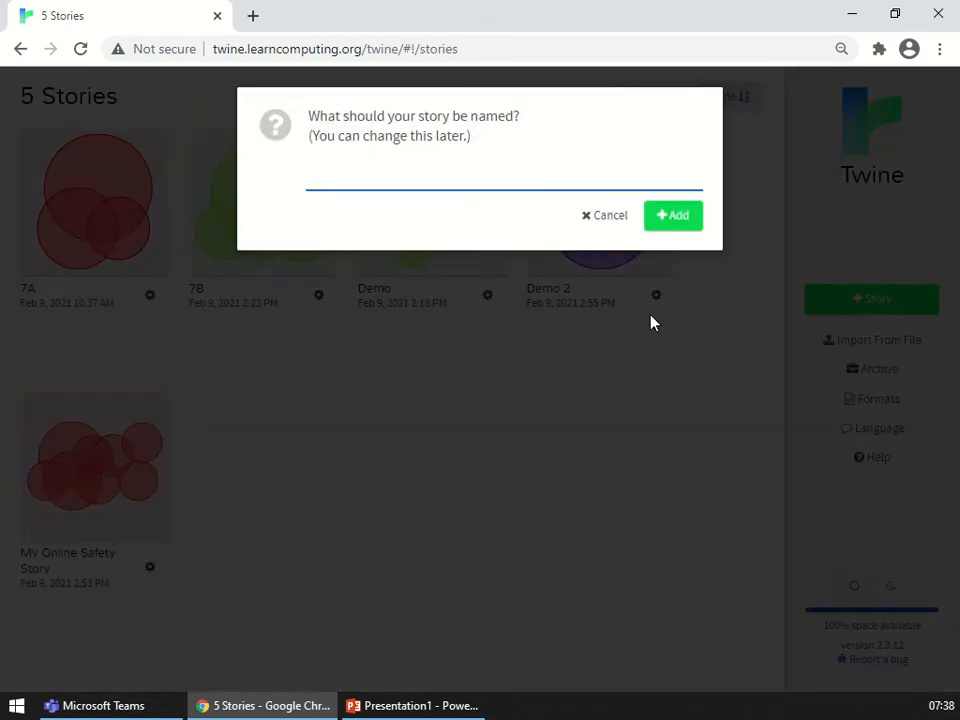
{"action": "type", "text": "My new story"}
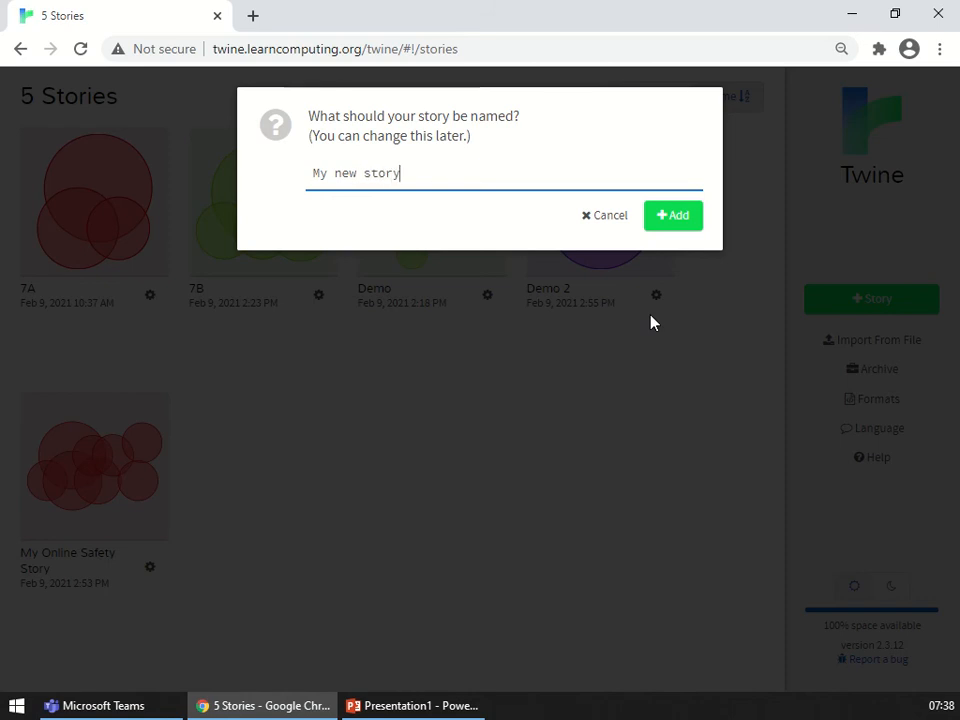
{"action": "key", "text": "Return"}
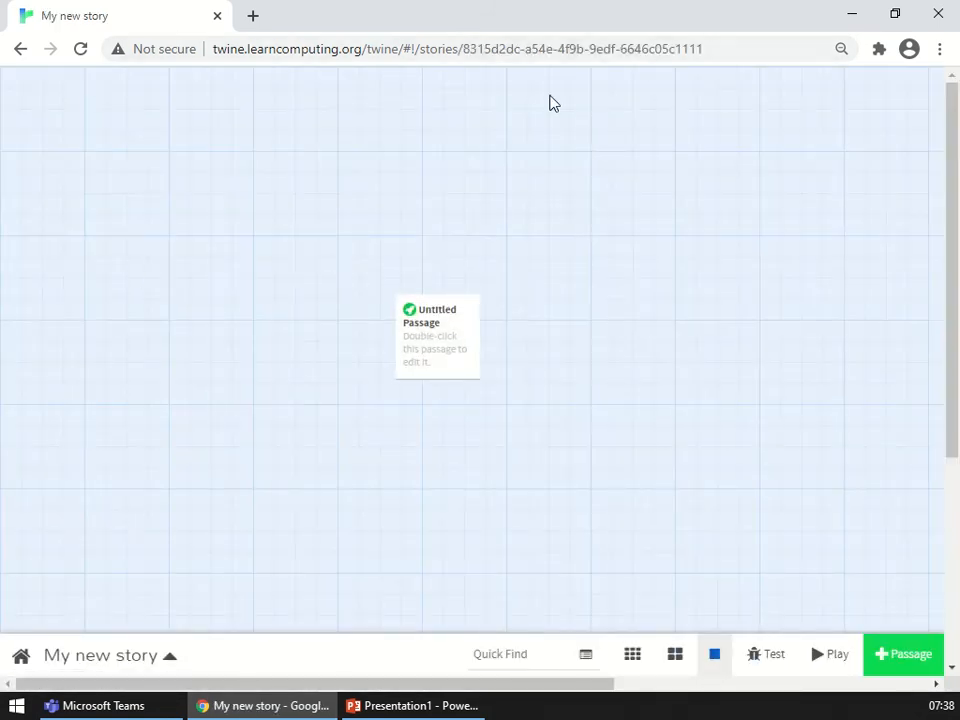
Move the untitled passage slightly up on the story map and rename it "Introduction"
{"action": "left_click", "coordinate": [455, 355]}
{"action": "left_click_drag", "start_coordinate": [455, 355], "coordinate": [446, 313]}
{"action": "double_click", "coordinate": [446, 313]}
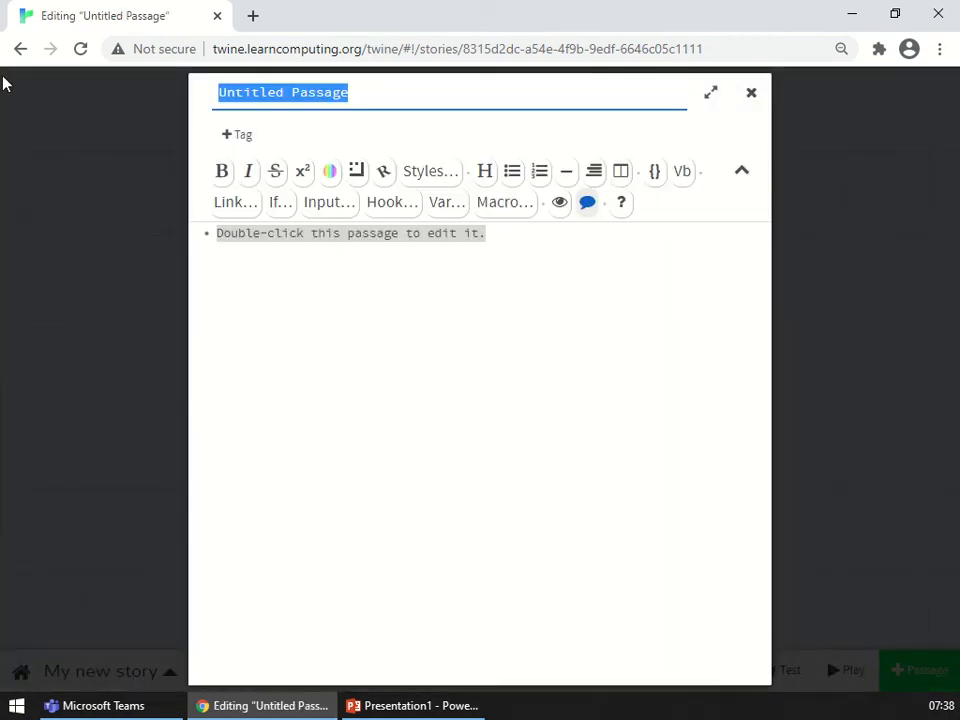
{"action": "type", "text": "Introduction"}
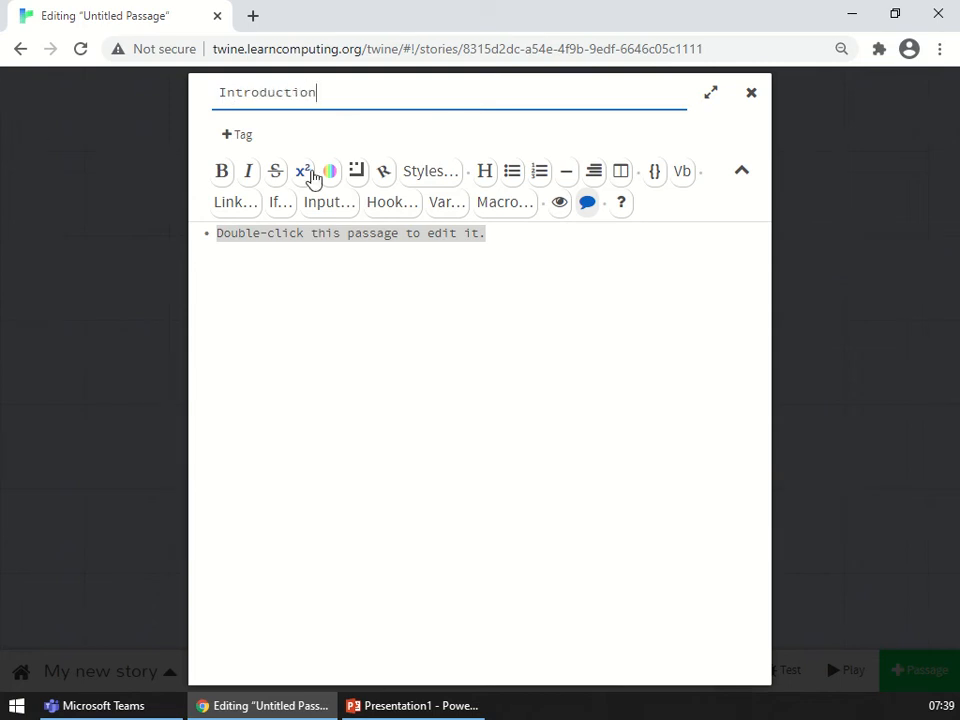
Replace the Introduction passage's placeholder text with "You find yourself in a dark cell."
{"action": "left_click", "coordinate": [461, 268]}
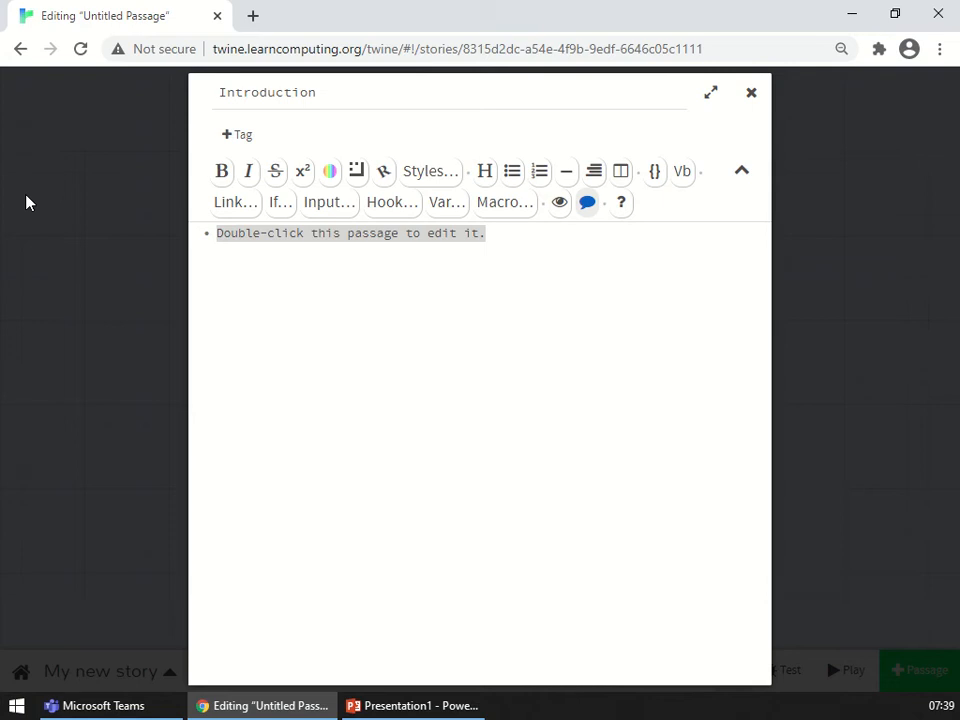
{"action": "type", "text": "You"}
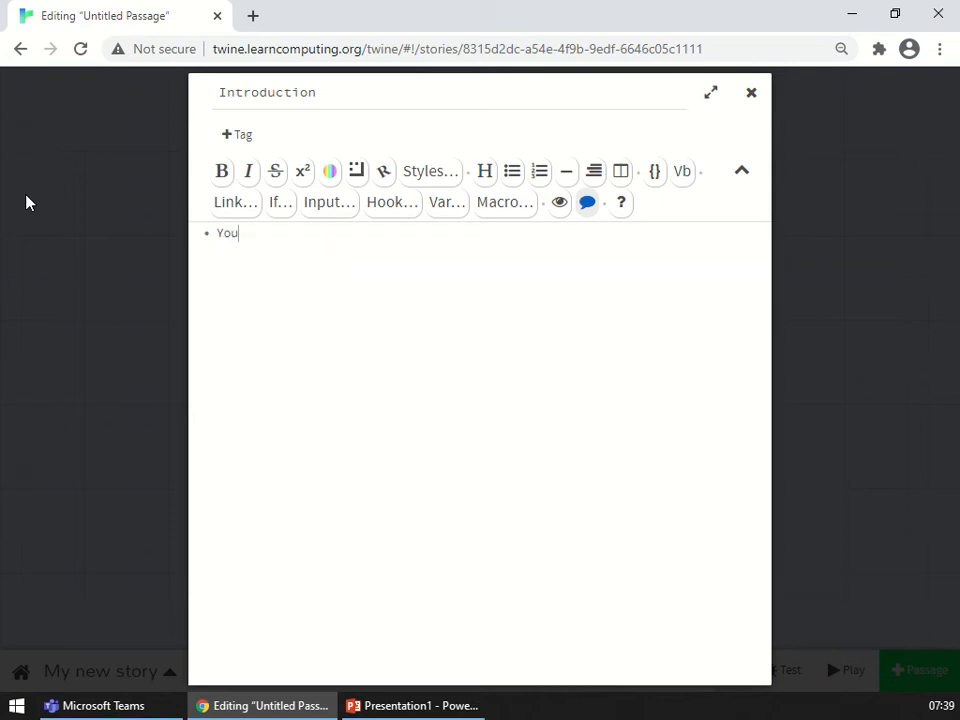
{"action": "type", "text": " find yourself in a dark cell"}
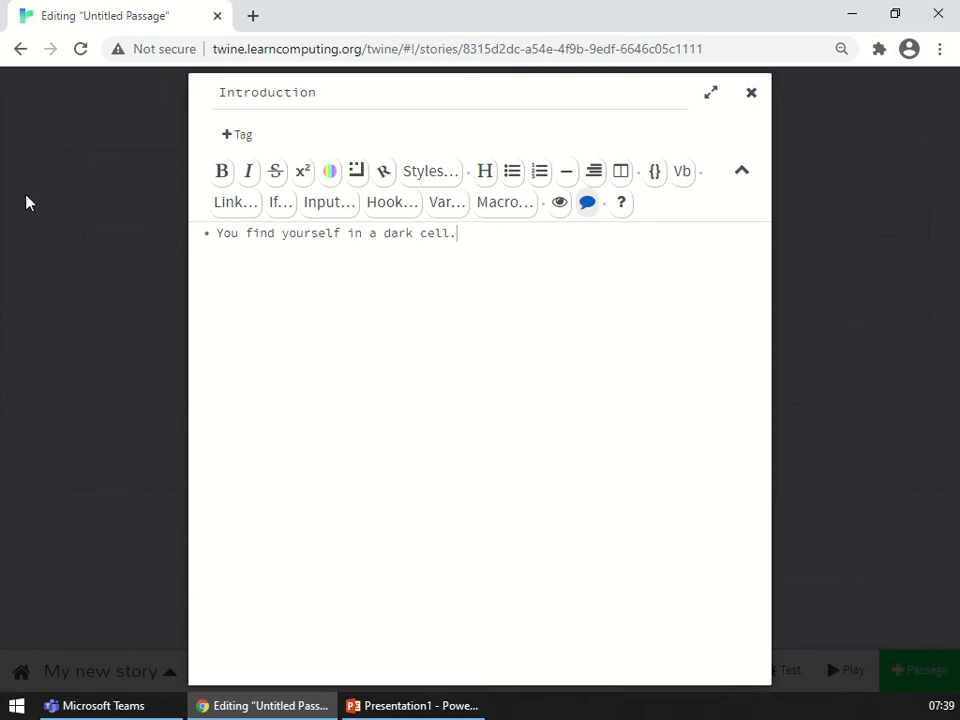
{"action": "type", "text": "."}
Add a new paragraph reading "There is one window and a heavy door which is slightly open."
{"action": "key", "text": "Return"}
{"action": "key", "text": "Return"}
{"action": "type", "text": "There is one windo"}
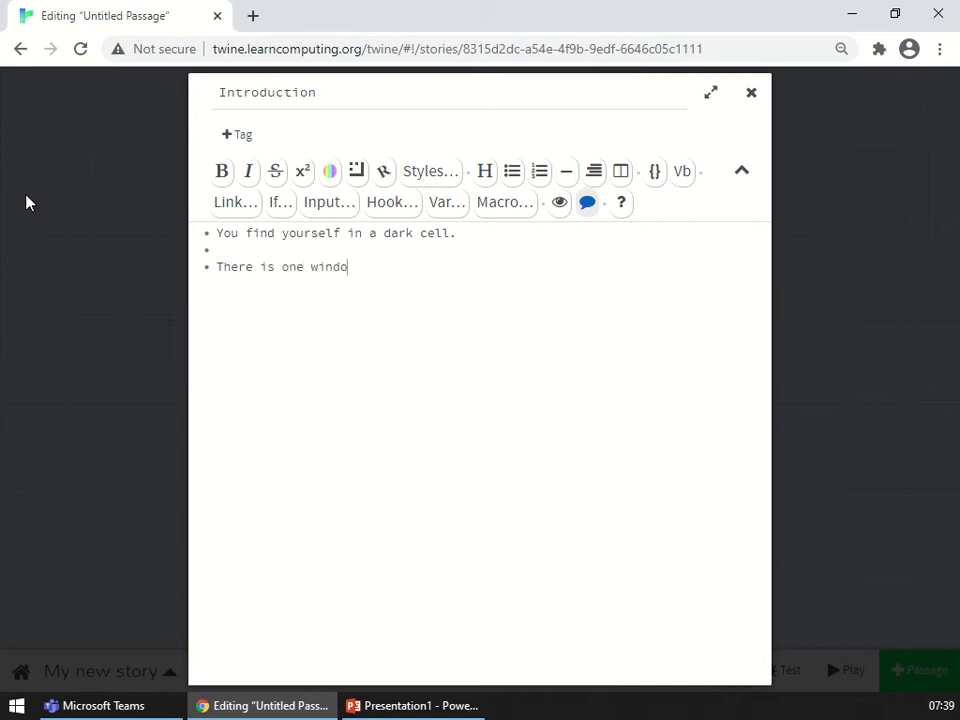
{"action": "type", "text": "w and a he"}
{"action": "type", "text": "acv"}
{"action": "key", "text": "BackSpace"}
{"action": "key", "text": "BackSpace"}
{"action": "type", "text": "vy door which is "}
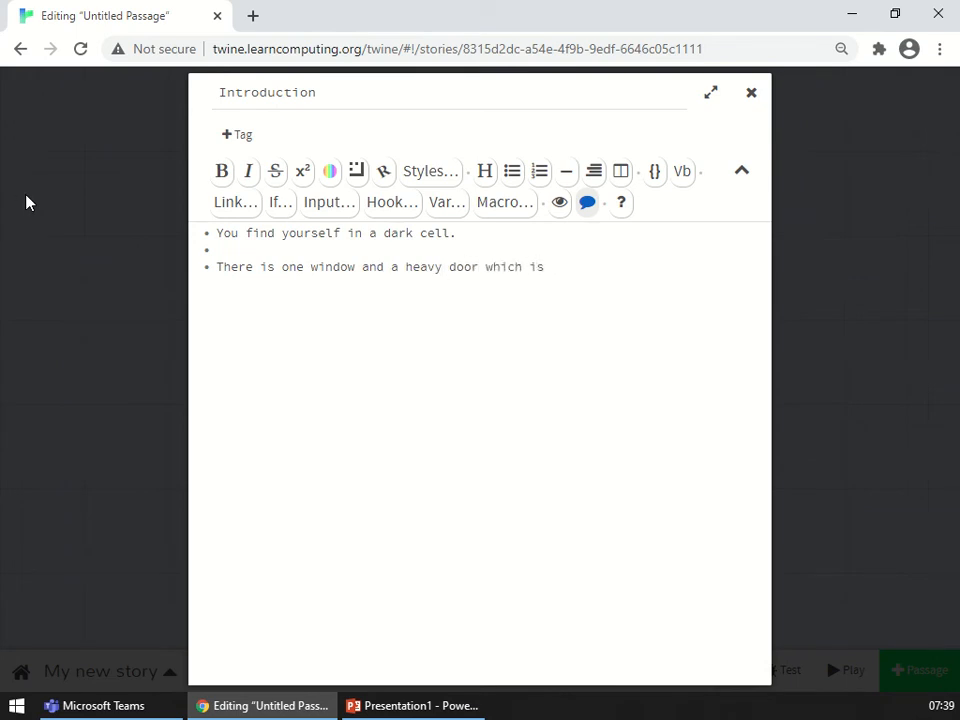
{"action": "type", "text": "slightly open."}
Add the question "What do you do?" as a separate paragraph in the Introduction passage
{"action": "key", "text": "Return"}
{"action": "key", "text": "Return"}
{"action": "type", "text": "Whaty"}
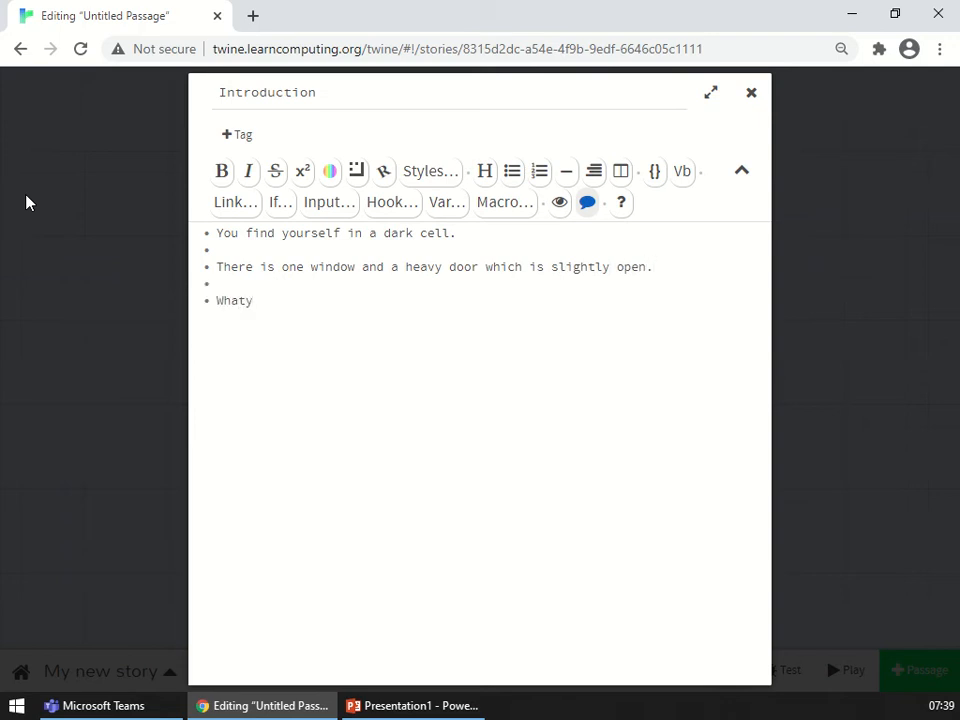
{"action": "key", "text": "BackSpace"}
{"action": "type", "text": " do you do."}
{"action": "key", "text": "BackSpace"}
{"action": "type", "text": "?"}
Add the choice lines "go and try the window" and "run out the door" below the question and close the passage
{"action": "key", "text": "Return"}
{"action": "key", "text": "Return"}
{"action": "type", "text": "go an"}
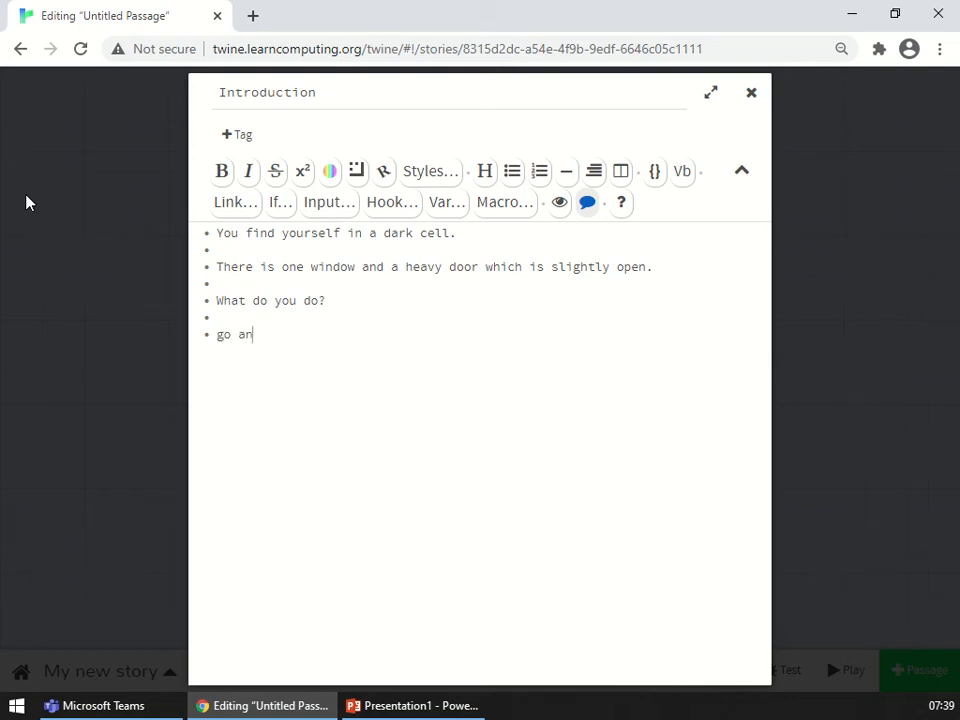
{"action": "type", "text": "d try the window "}
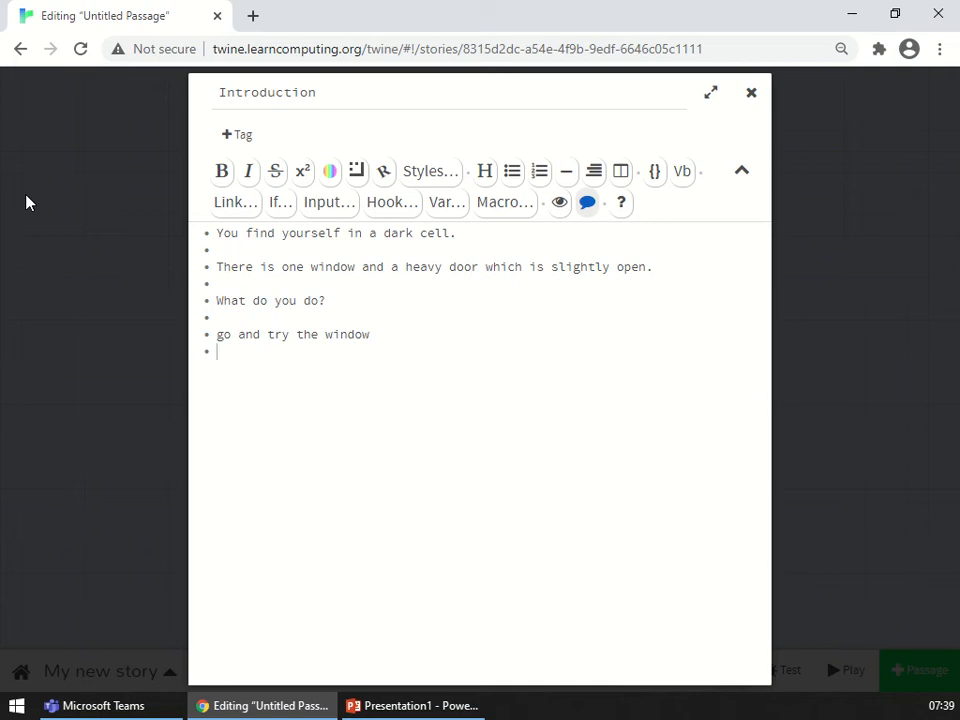
{"action": "type", "text": "run out the door"}
{"action": "left_click", "coordinate": [751, 93]}
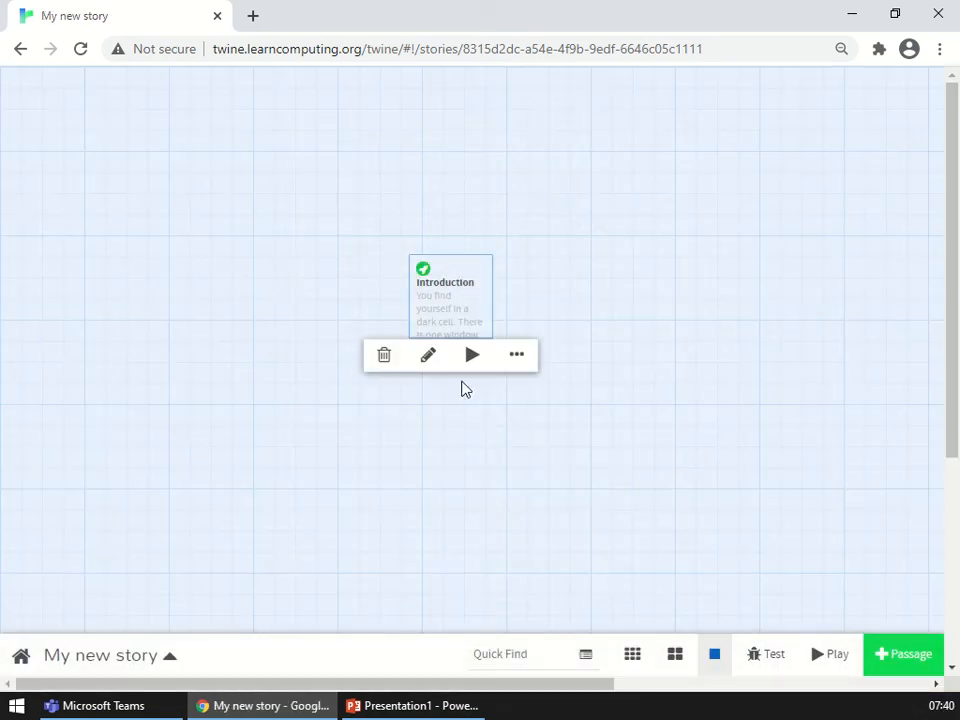
Test the story starting from the Introduction passage, check the displayed text and close the test
{"action": "left_click", "coordinate": [472, 356]}
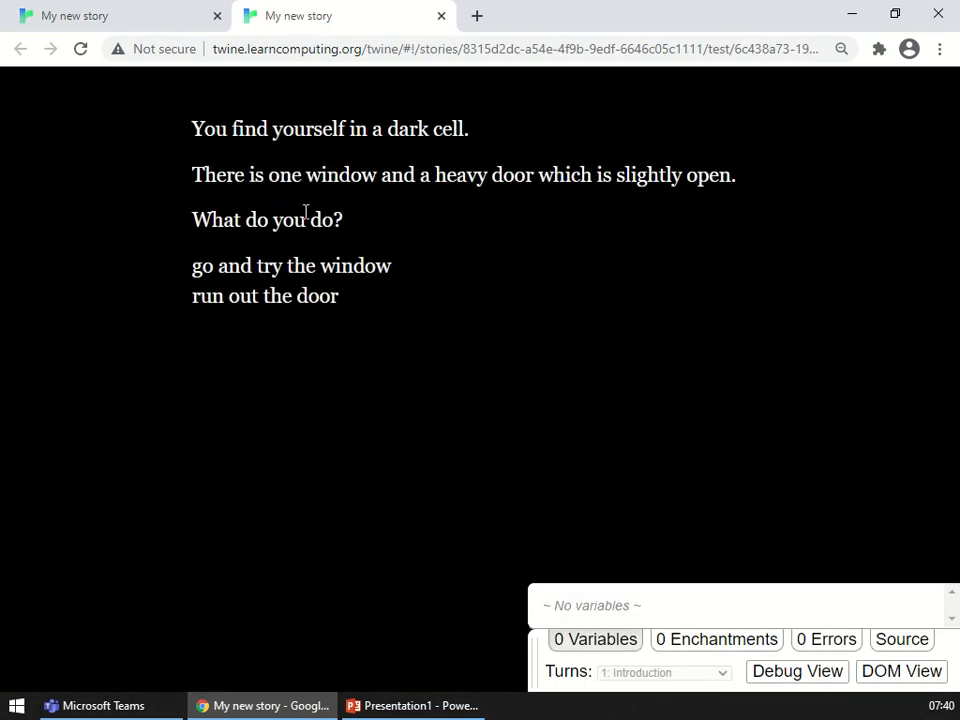
{"action": "left_click", "coordinate": [441, 16]}
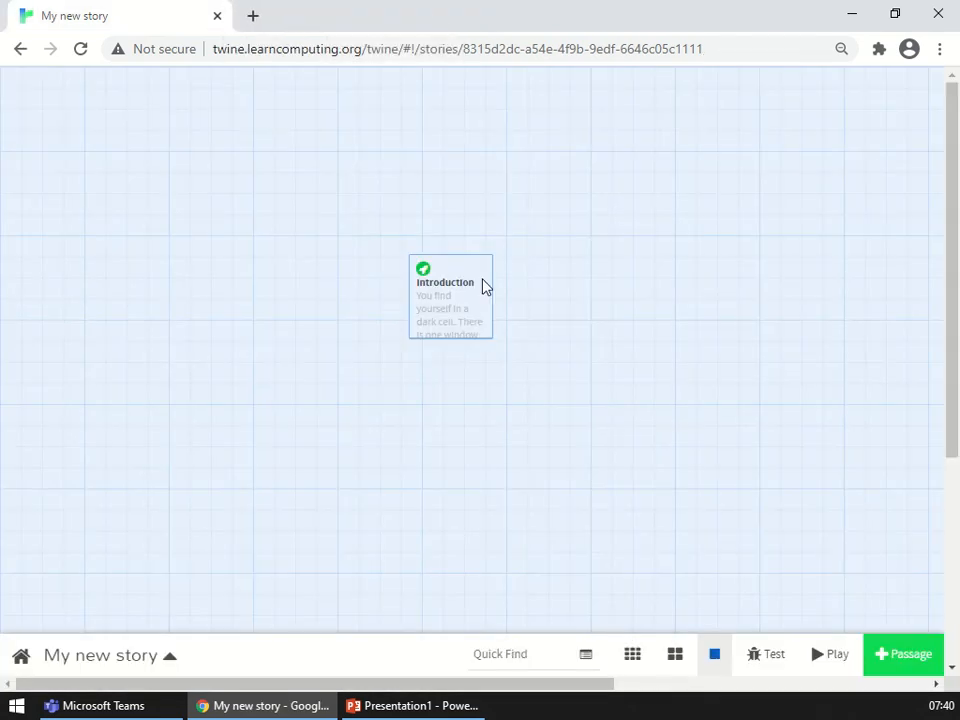
Turn the Introduction choice "go and try the window" into a link to a passage named "window closed"
{"action": "double_click", "coordinate": [474, 293]}
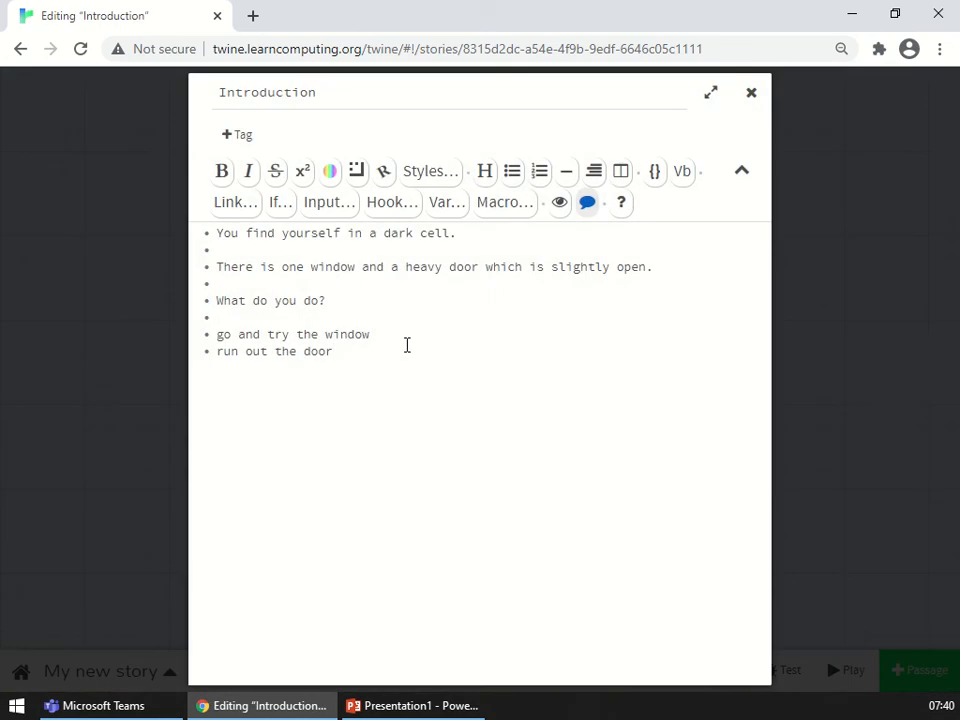
{"action": "left_click", "coordinate": [217, 334]}
{"action": "type", "text": "[["}
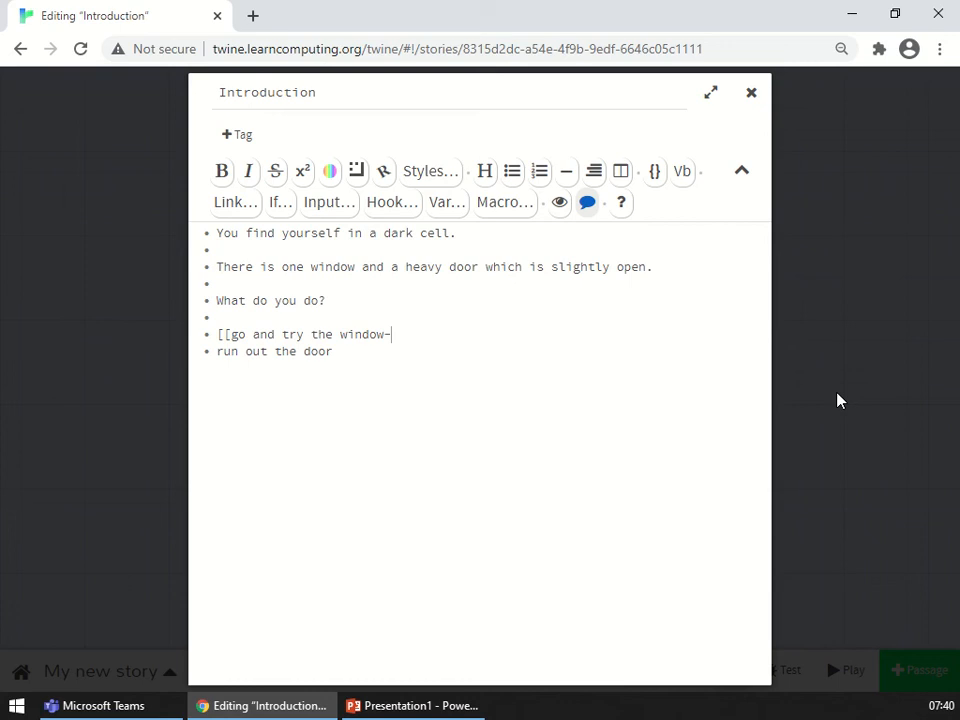
{"action": "type", "text": ">window closed]]"}
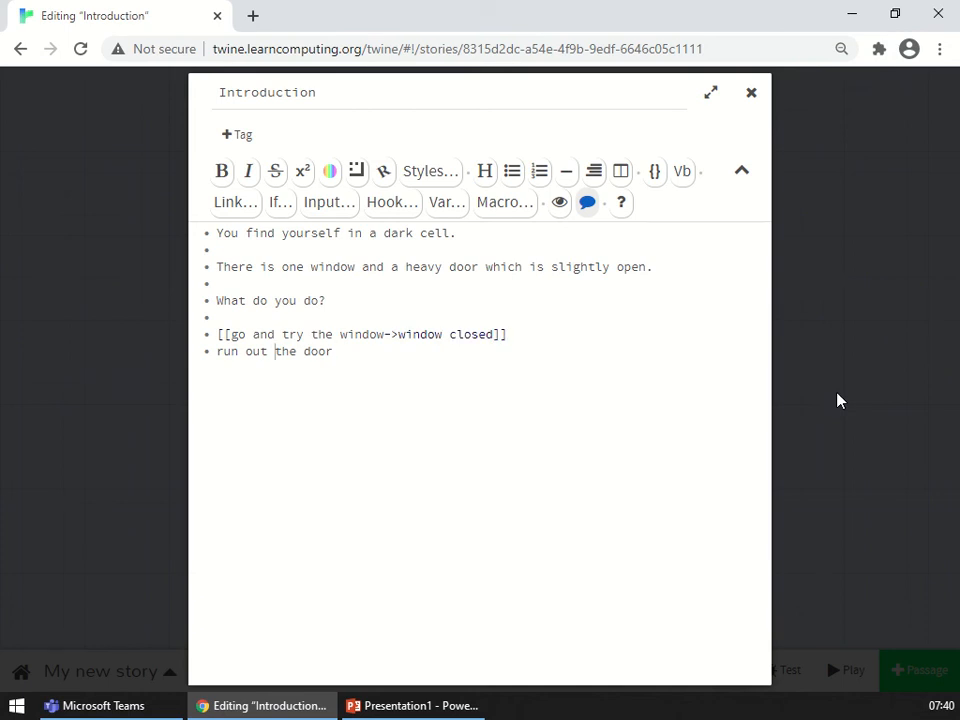
Turn the choice "run out the door" into a link to a passage named "corridor" and close the Introduction passage
{"action": "type", "text": "[["}
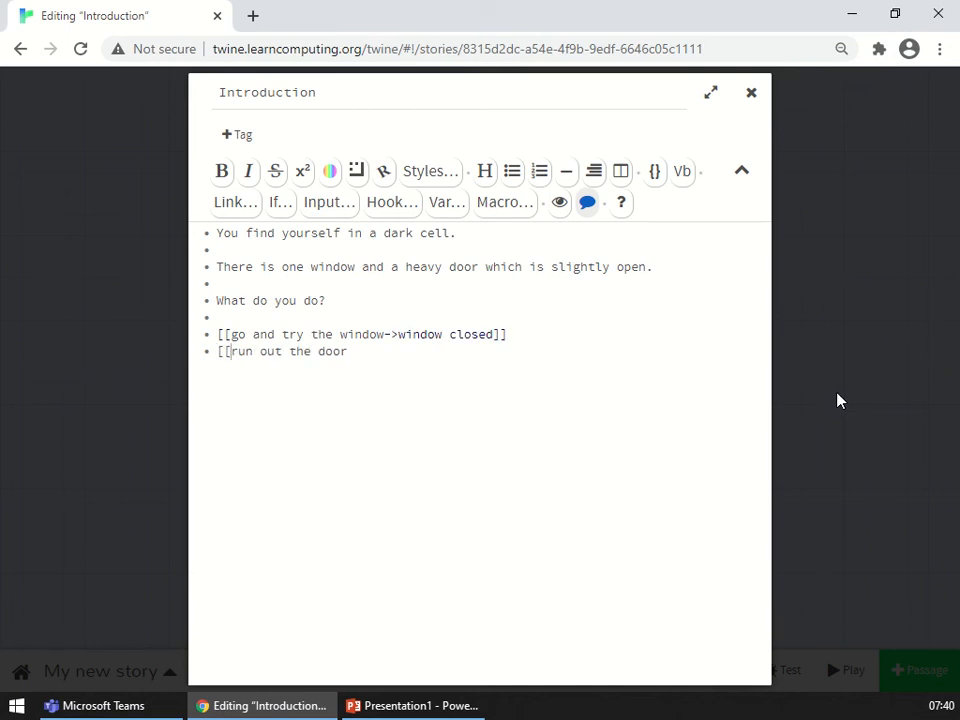
{"action": "type", "text": "0"}
{"action": "key", "text": "BackSpace"}
{"action": "type", "text": "->corridor]]"}
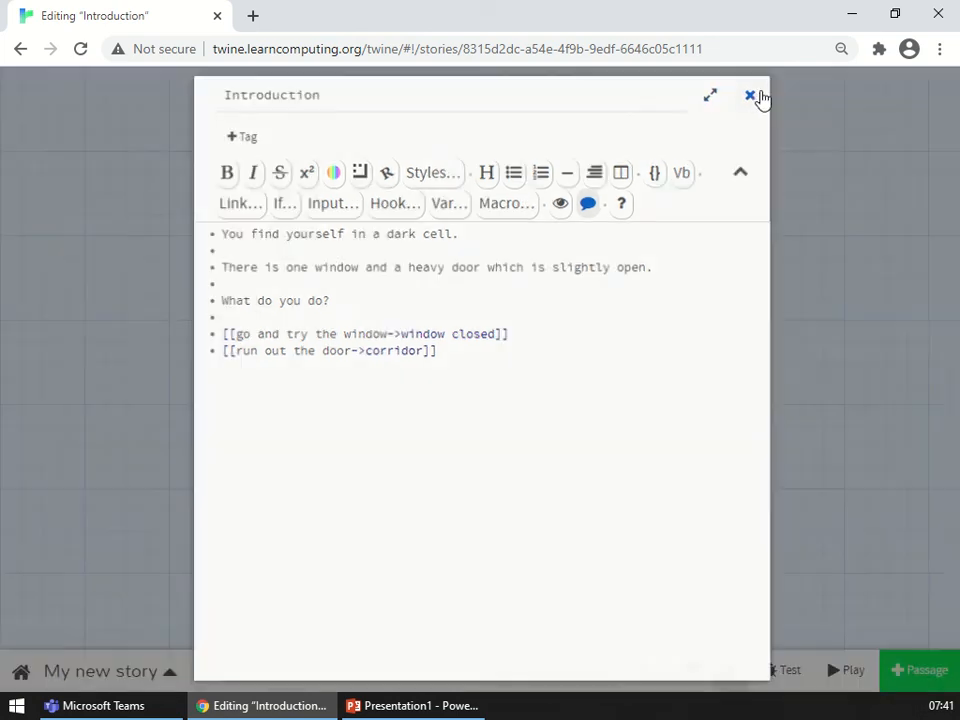
{"action": "left_click", "coordinate": [752, 94]}
Fill the window closed passage with "This window is closed, do you want to [[try the door now->corridor]]" and close it
{"action": "mouse_move", "coordinate": [399, 454]}
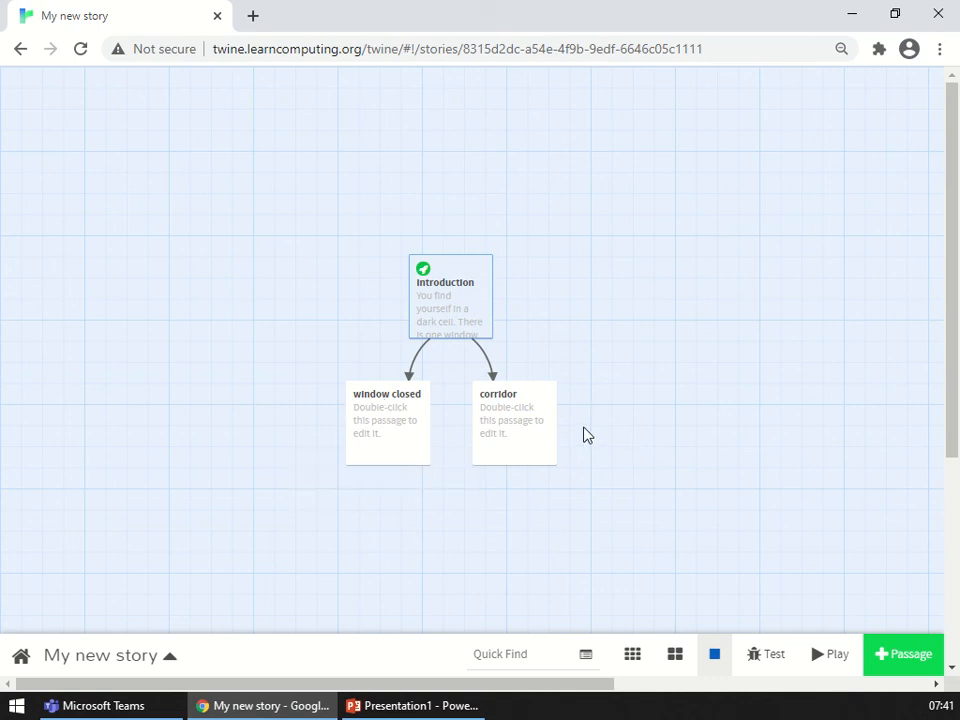
{"action": "mouse_move", "coordinate": [547, 437]}
{"action": "double_click", "coordinate": [416, 422]}
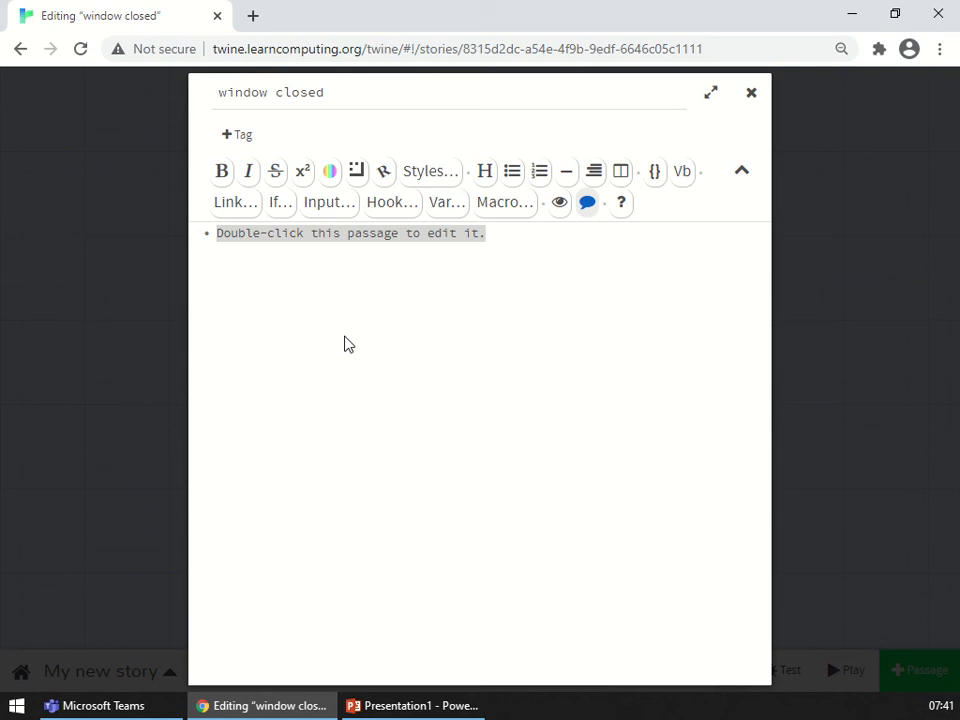
{"action": "type", "text": "This window"}
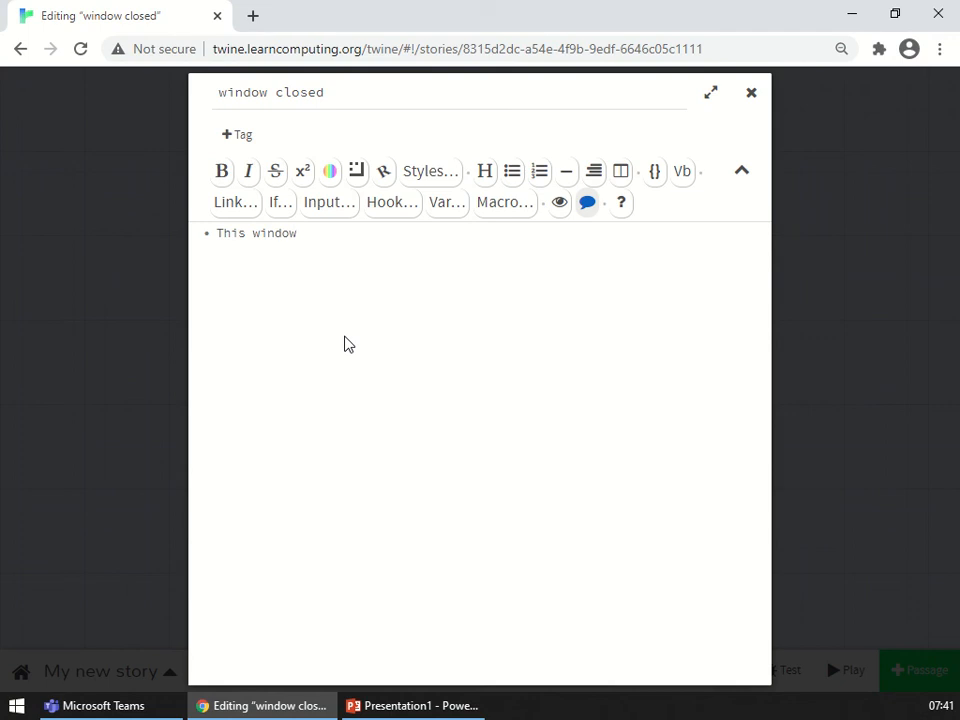
{"action": "type", "text": " is closed, do you "}
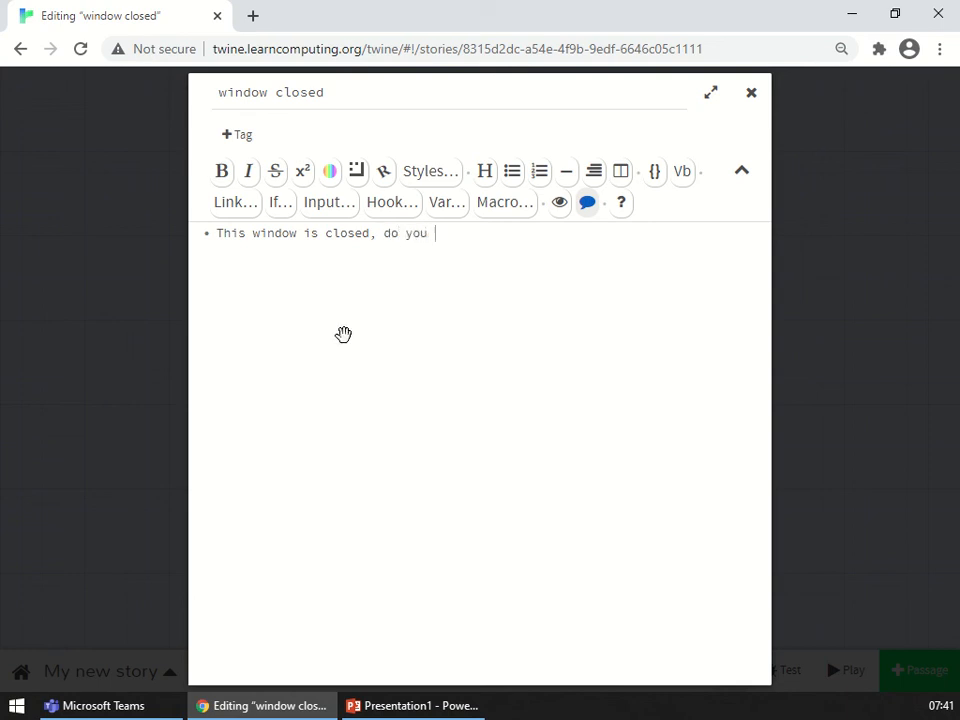
{"action": "type", "text": "want to [[try the do"}
{"action": "type", "text": "or"}
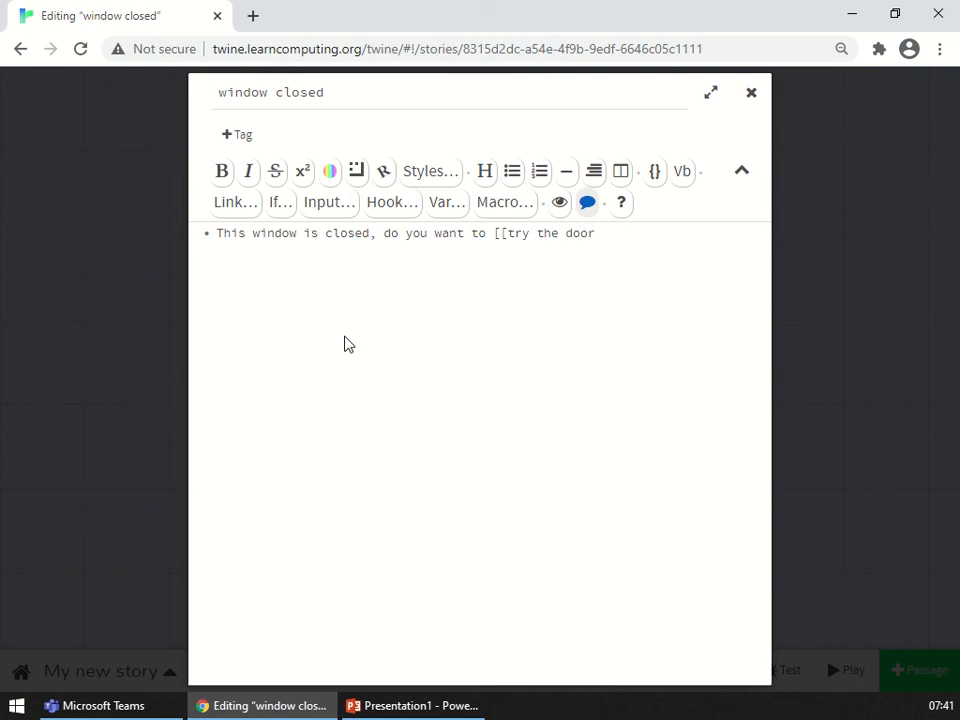
{"action": "type", "text": " now->c"}
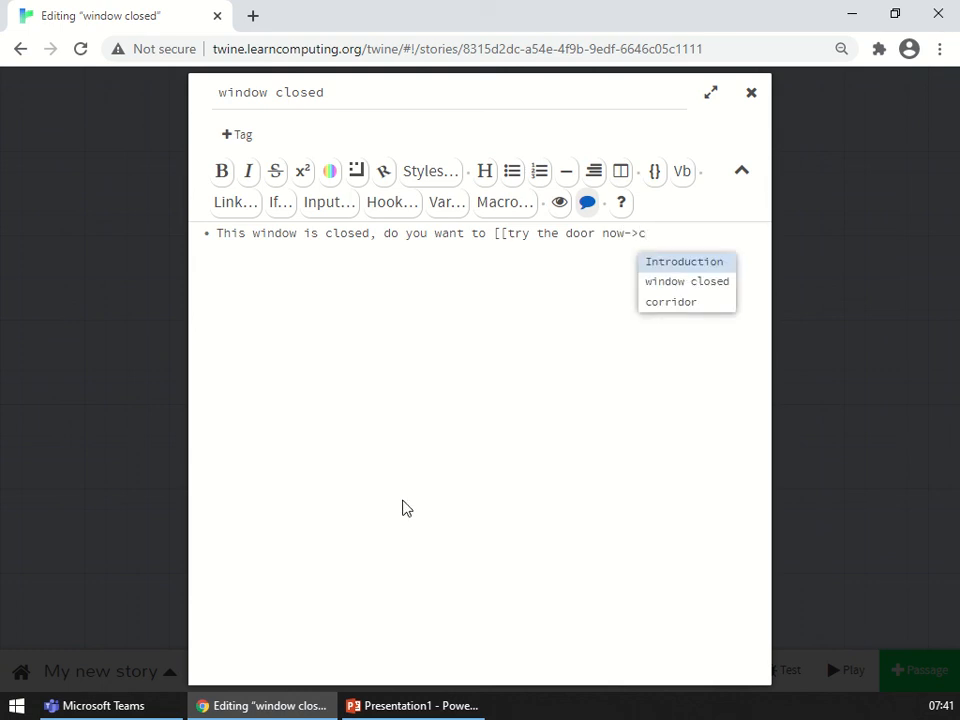
{"action": "left_click", "coordinate": [667, 303]}
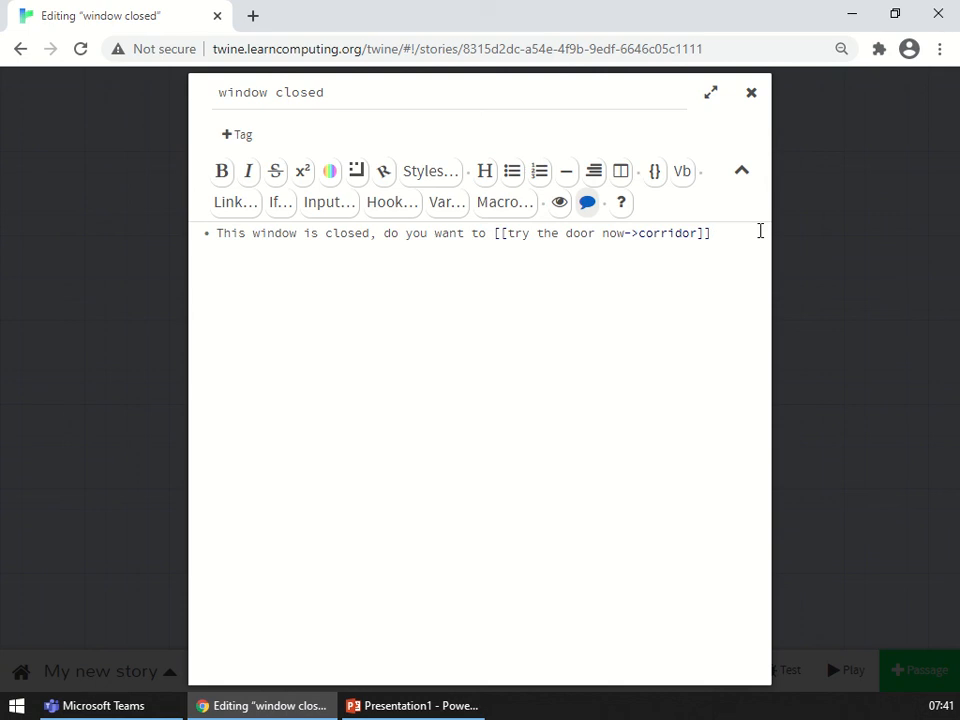
{"action": "left_click", "coordinate": [752, 93]}
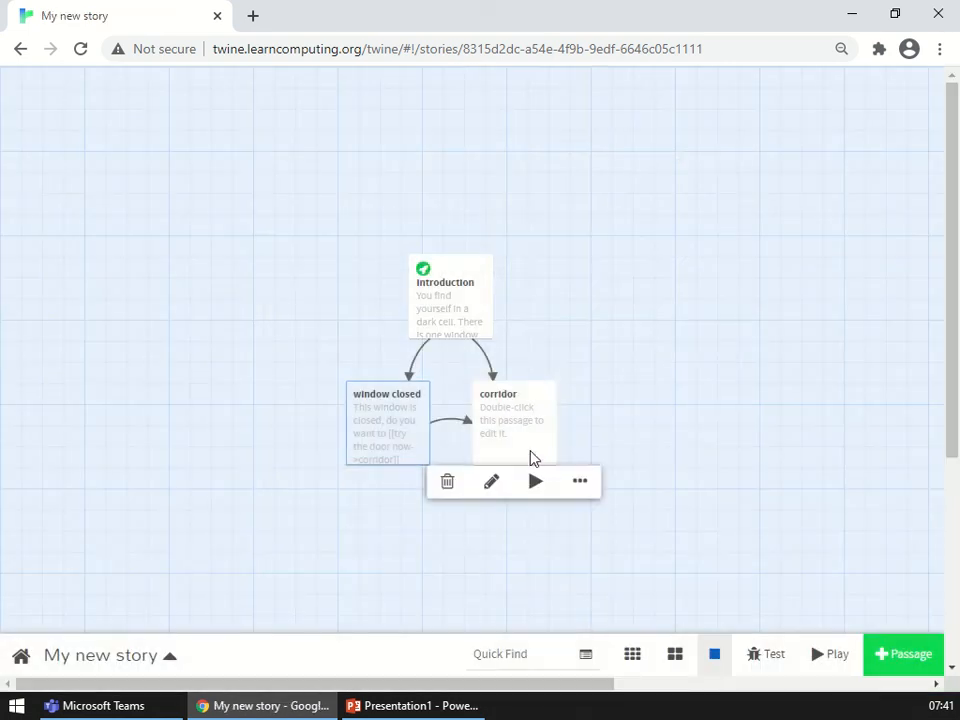
Replace the corridor passage's placeholder text with "There is a nasty monster who eats you."
{"action": "double_click", "coordinate": [536, 439]}
{"action": "left_click", "coordinate": [516, 229]}
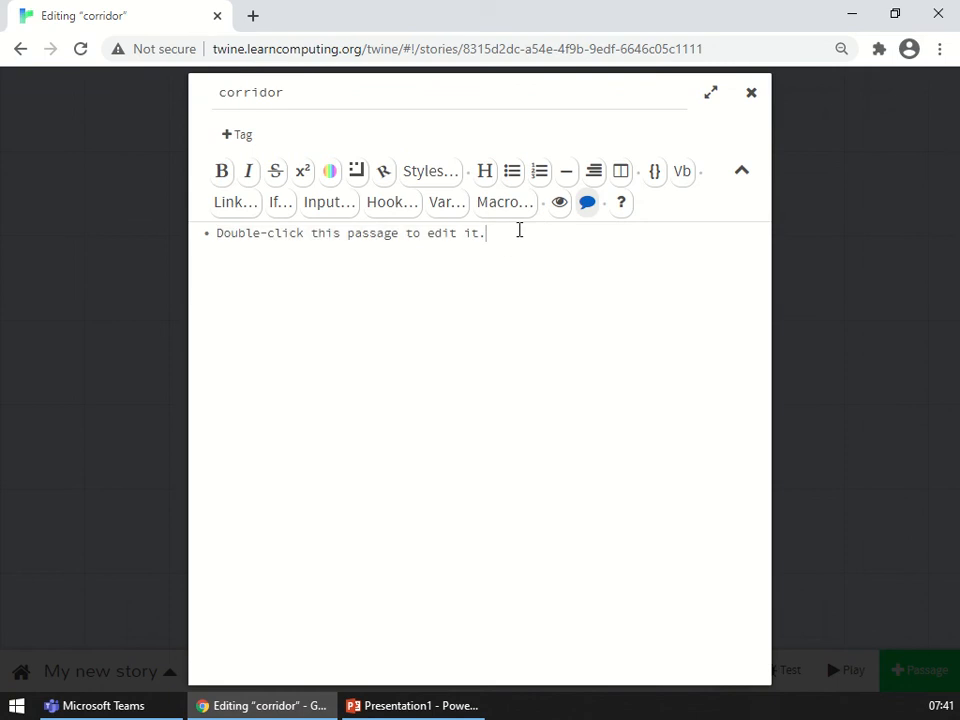
{"action": "key", "text": "ctrl+a"}
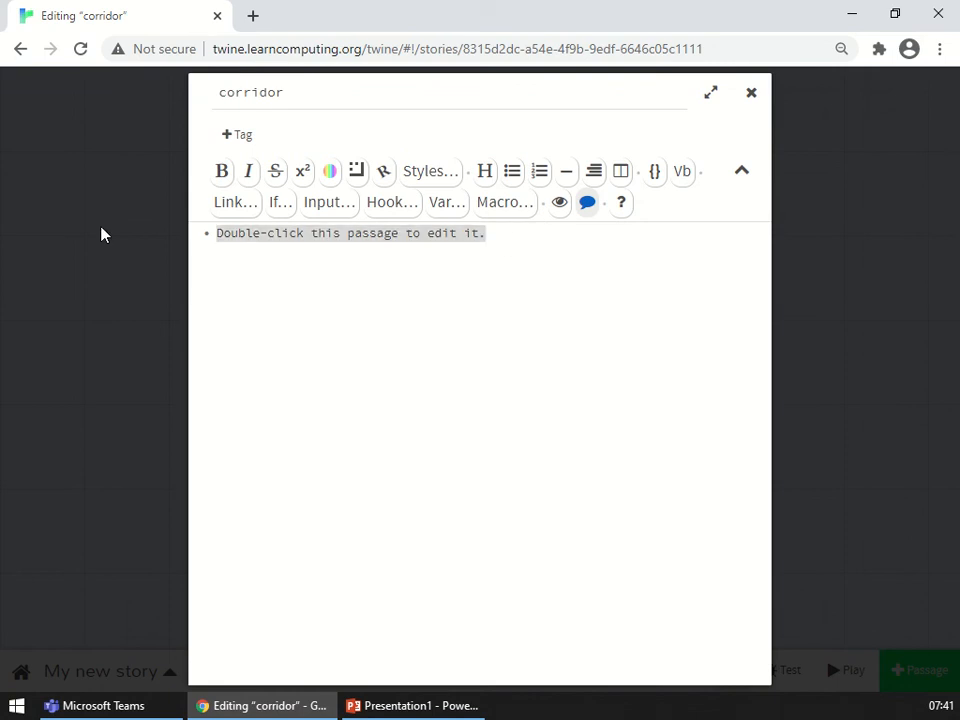
{"action": "type", "text": "There is a nas"}
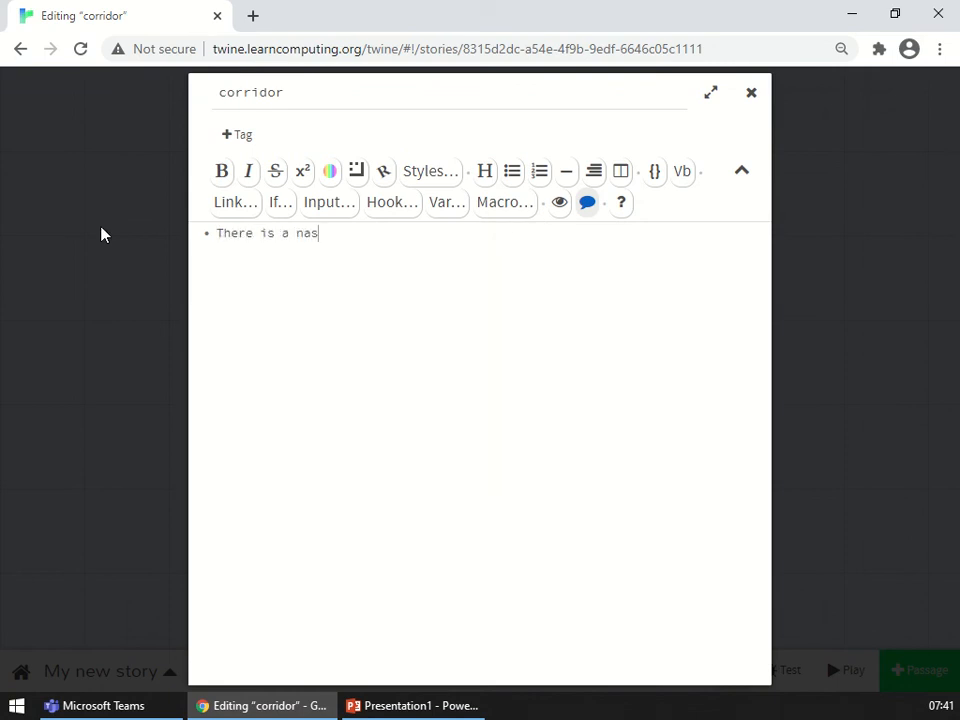
{"action": "type", "text": "ty monster who eat"}
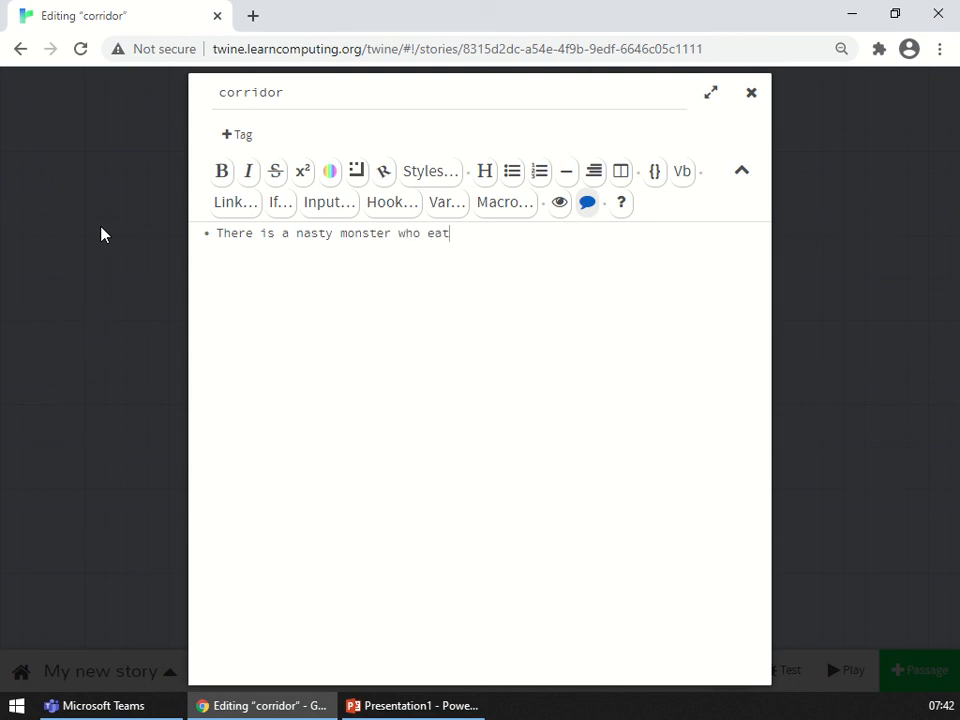
{"action": "type", "text": "s you."}
Add "Play again?" below the monster sentence with the link [[Yes->Introduction]] on the following line, and close the corridor passage
{"action": "key", "text": "Return"}
{"action": "key", "text": "Return"}
{"action": "type", "text": "Play "}
{"action": "type", "text": "ga"}
{"action": "type", "text": "gai"}
{"action": "type", "text": "n?"}
{"action": "key", "text": "Return"}
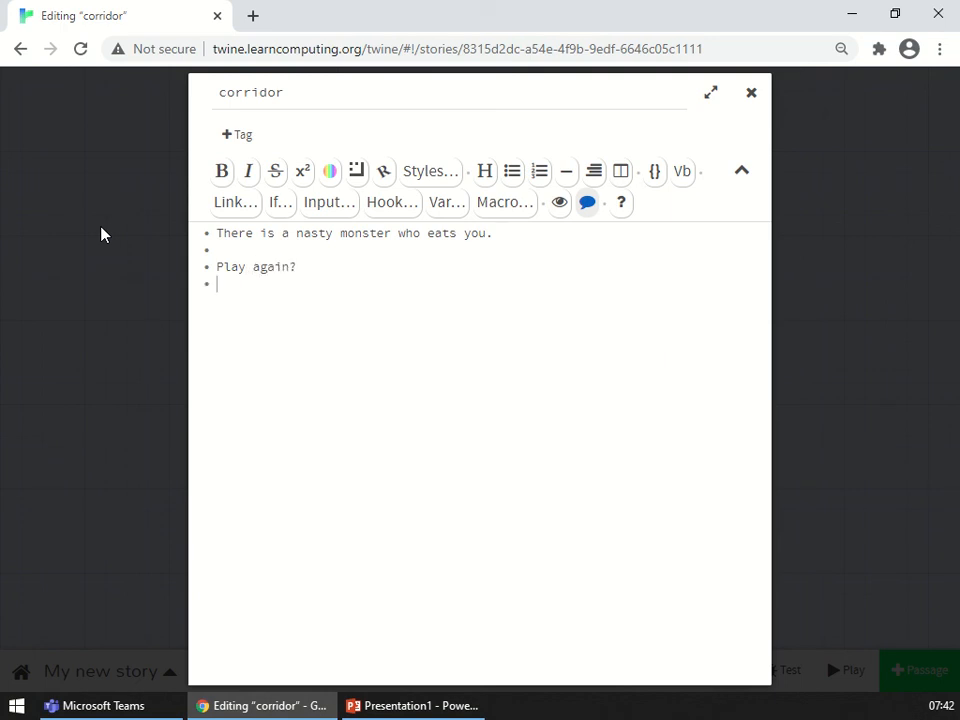
{"action": "type", "text": "[[Yes->i"}
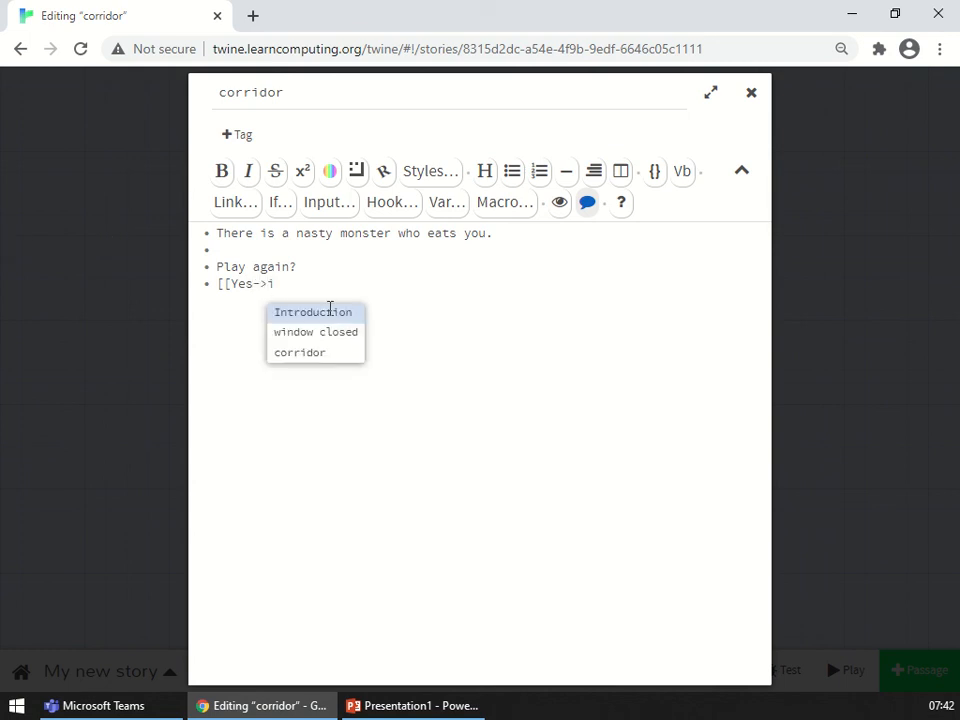
{"action": "left_click", "coordinate": [326, 312]}
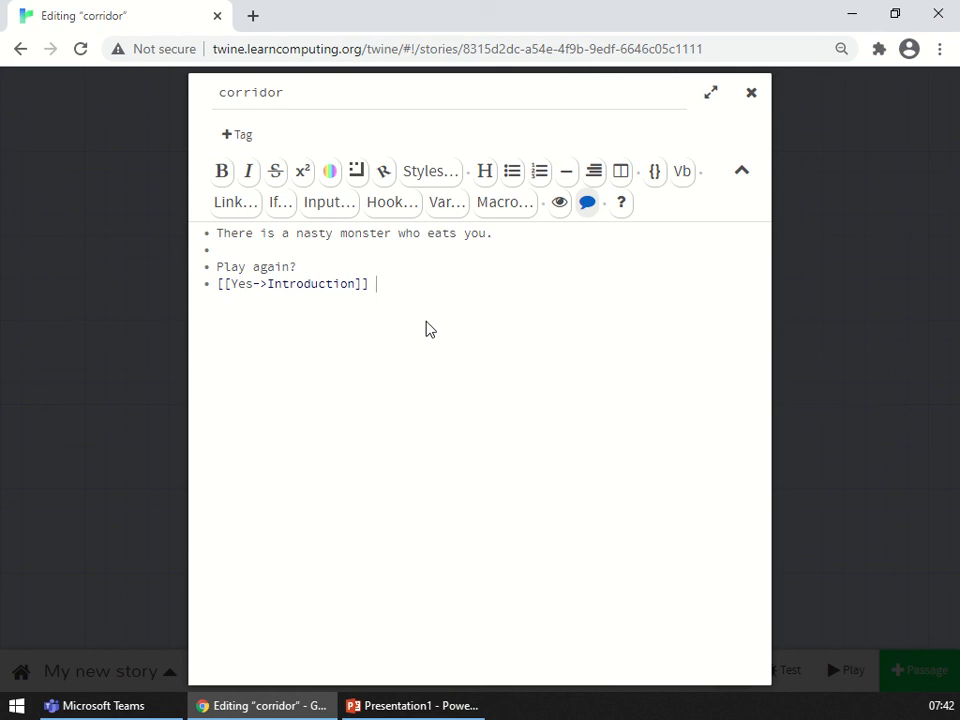
{"action": "left_click", "coordinate": [753, 93]}
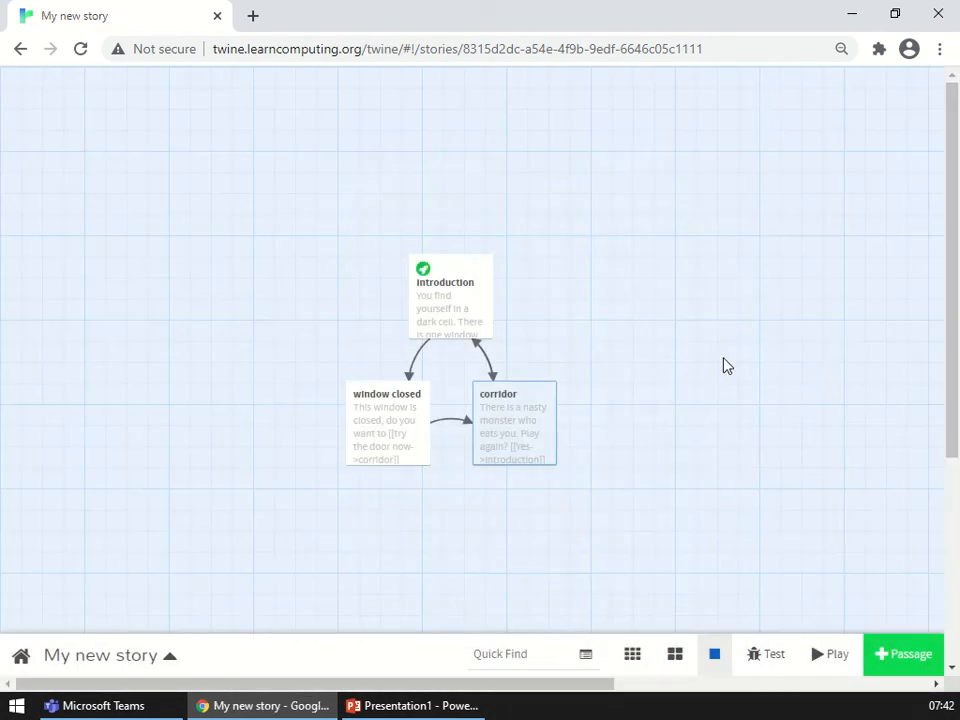
Open the Introduction passage to review its text and links, and close it unchanged
{"action": "left_click", "coordinate": [450, 305]}
{"action": "double_click", "coordinate": [446, 300]}
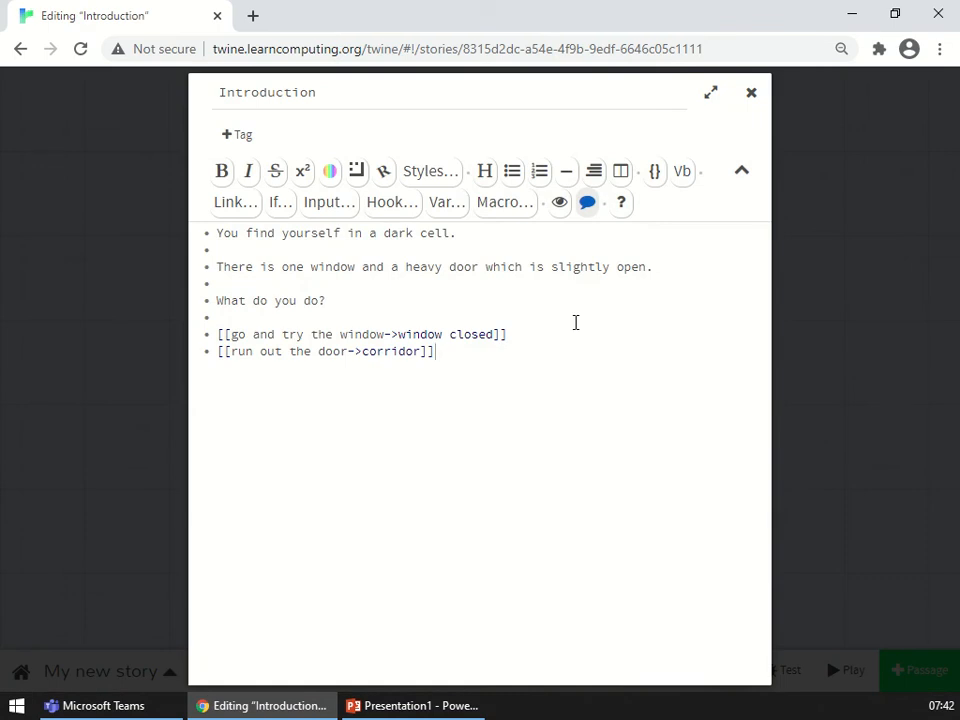
{"action": "left_click", "coordinate": [752, 95]}
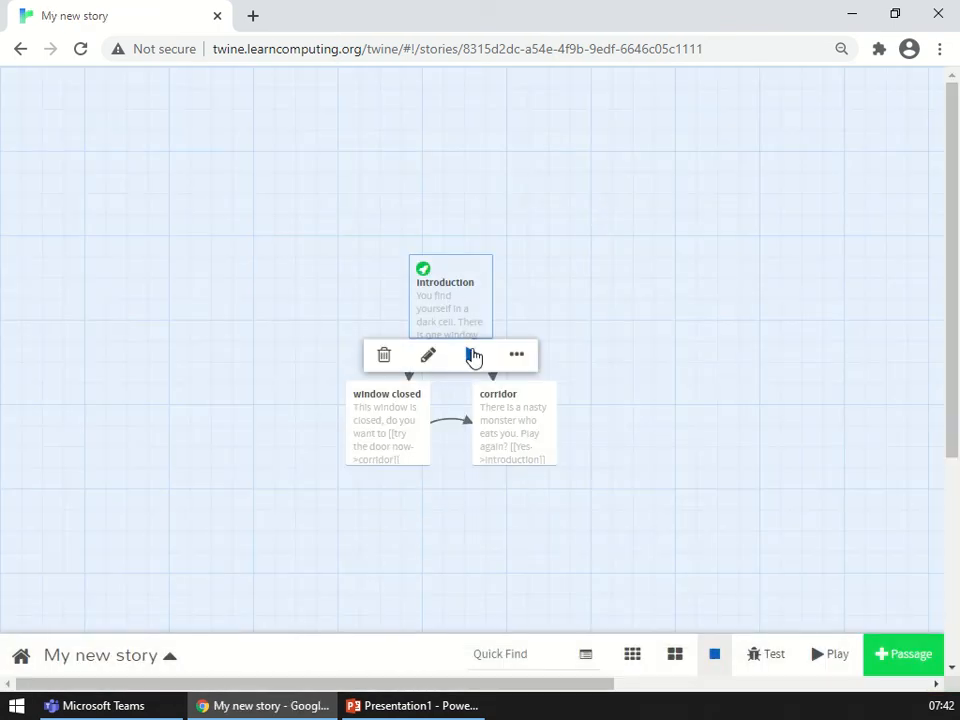
Test the story from the Introduction passage, following "go and try the window", "try the door now" and the play-again link "Yes"
{"action": "left_click", "coordinate": [474, 356]}
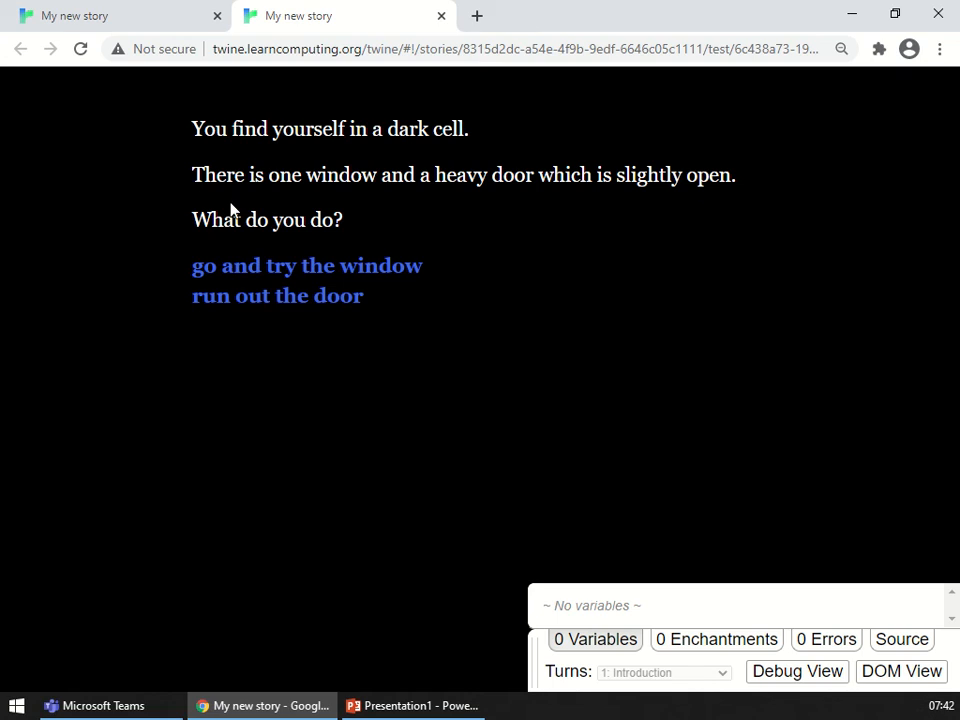
{"action": "left_click", "coordinate": [311, 270]}
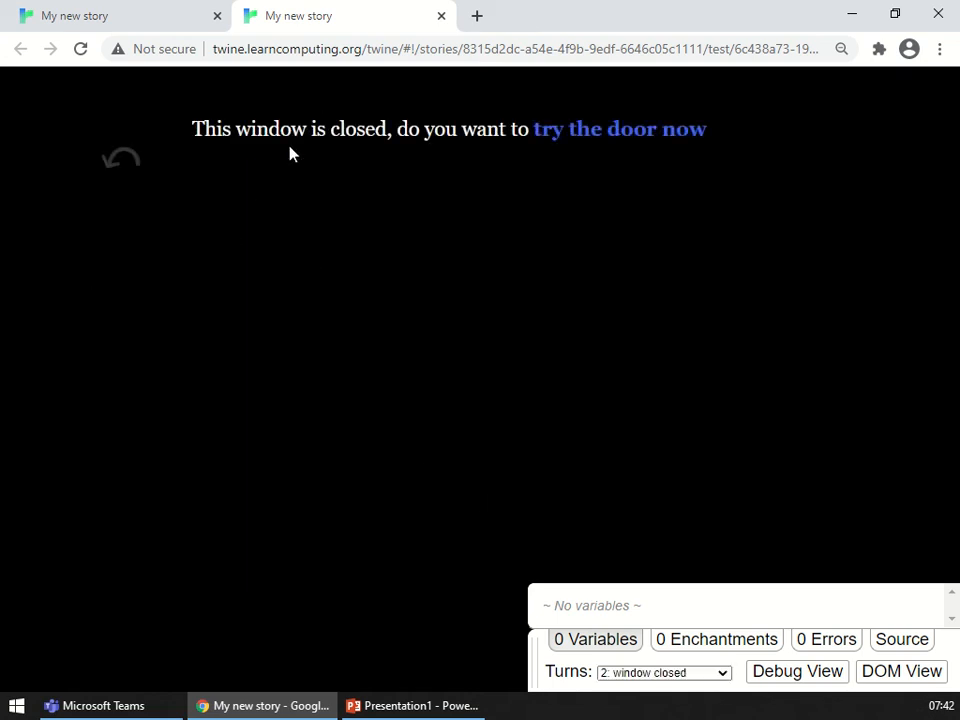
{"action": "left_click", "coordinate": [639, 134]}
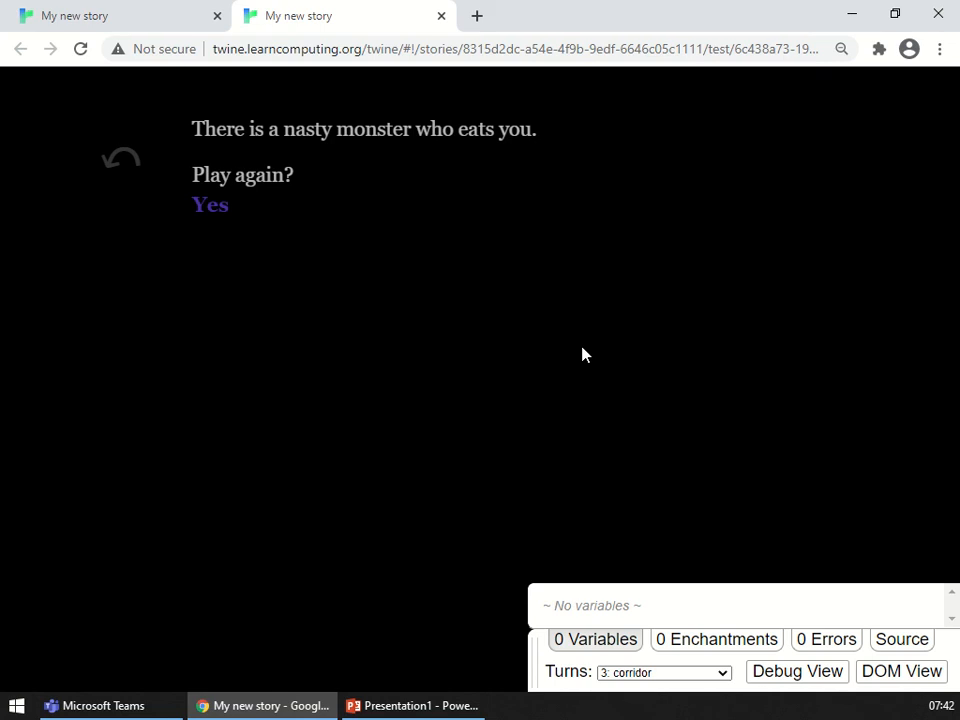
{"action": "left_click", "coordinate": [210, 212]}
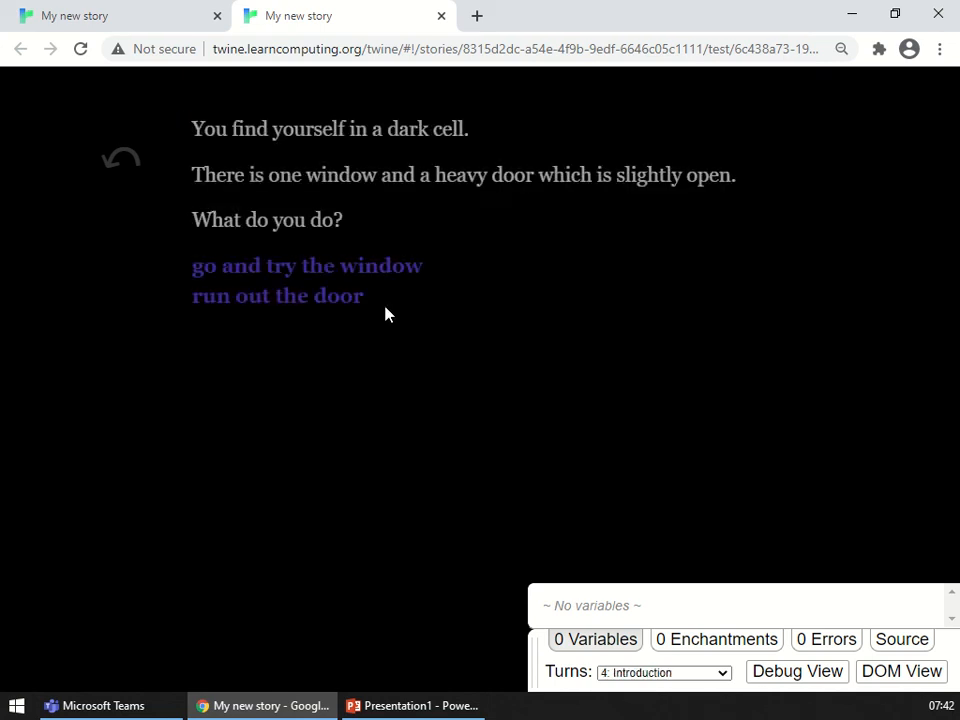
Test the "run out the door" choice and its "Yes" link, and return to the story map
{"action": "left_click", "coordinate": [275, 300]}
{"action": "left_click", "coordinate": [211, 210]}
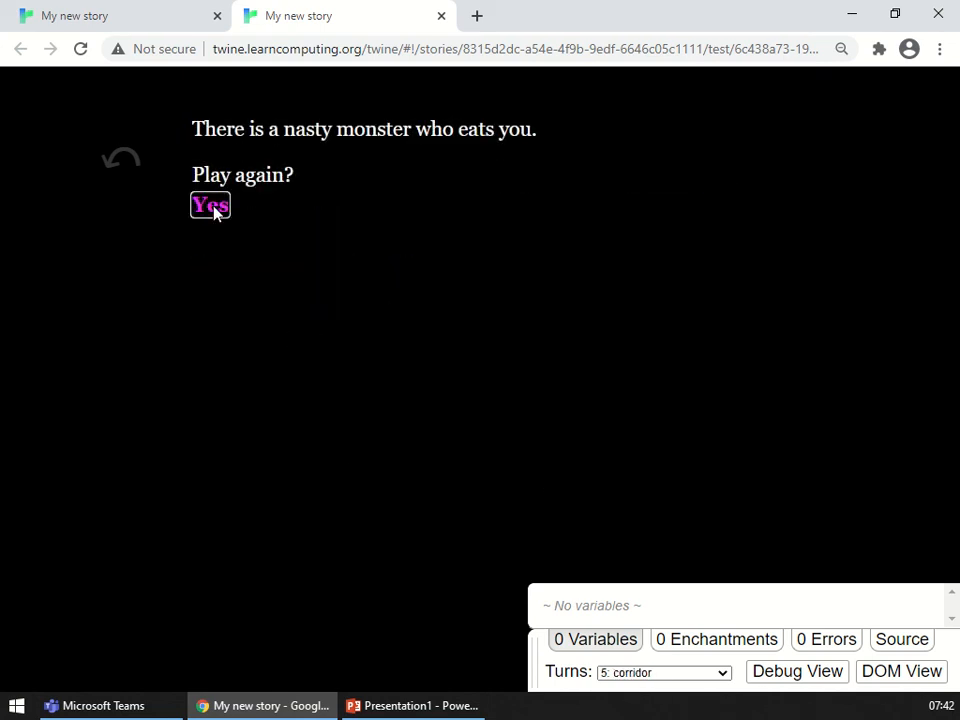
{"action": "left_click", "coordinate": [92, 16]}
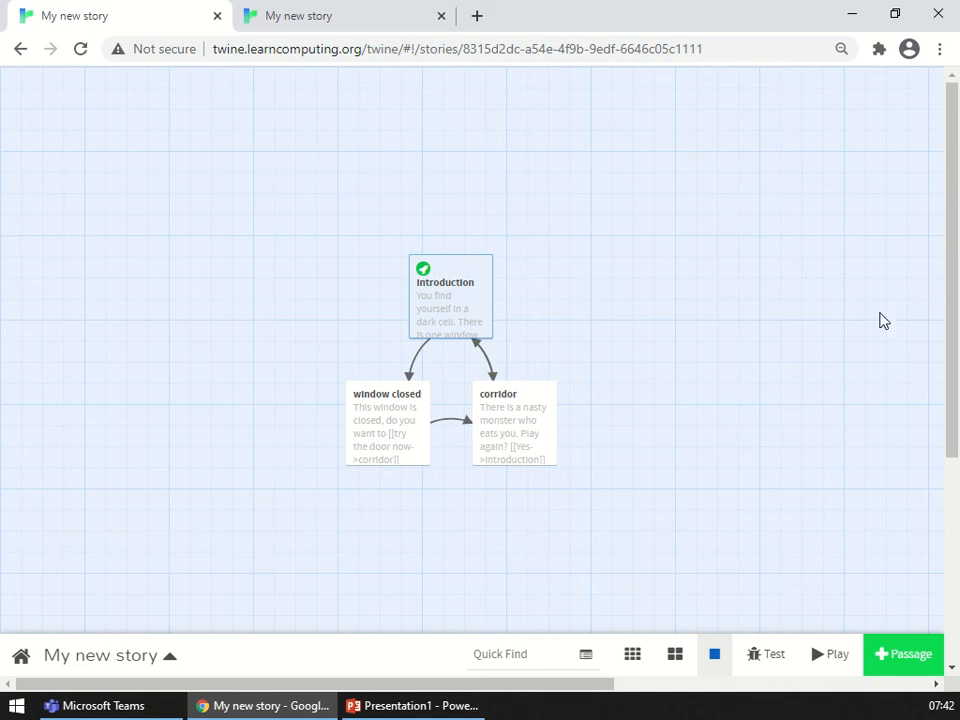
{"action": "mouse_move", "coordinate": [368, 481]}
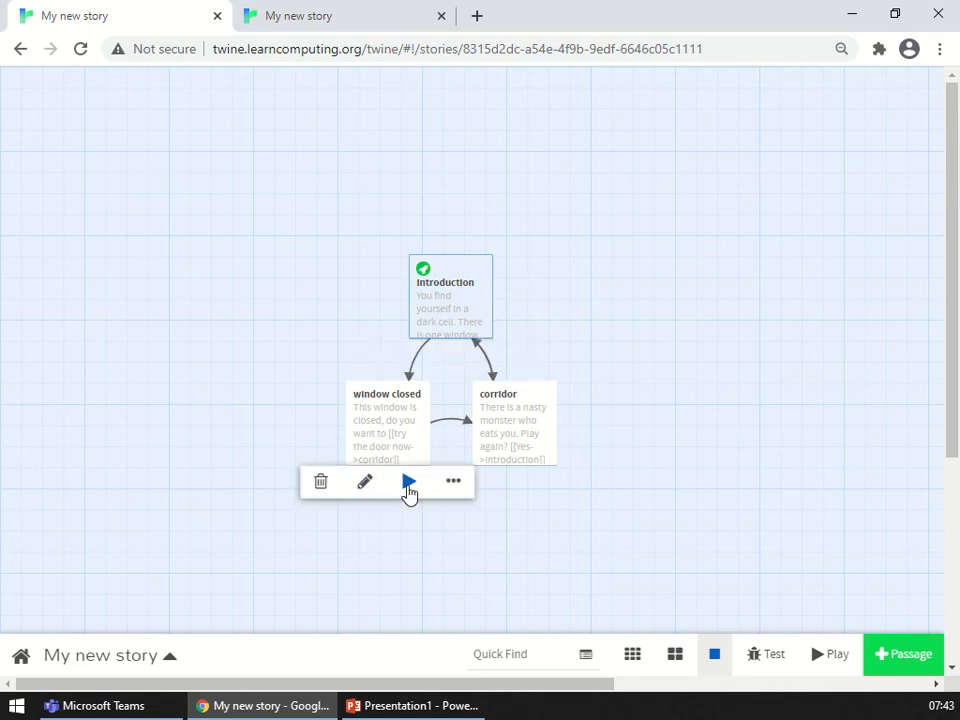